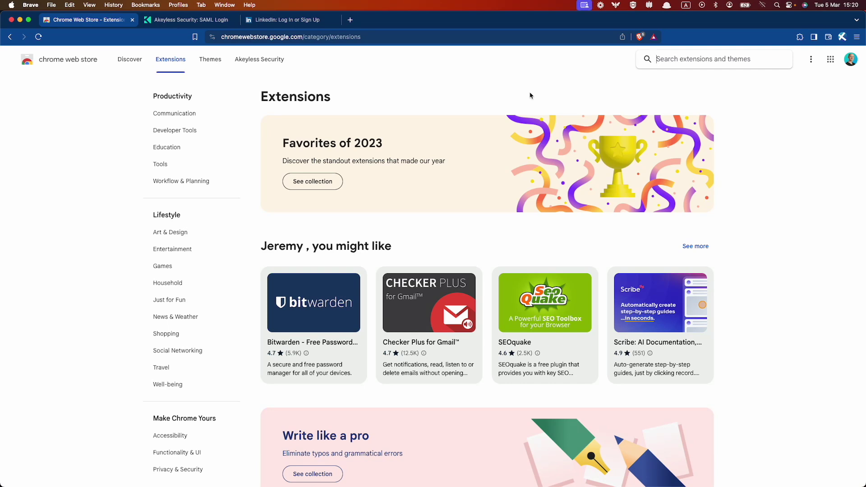
pyautogui.write('akeyle')
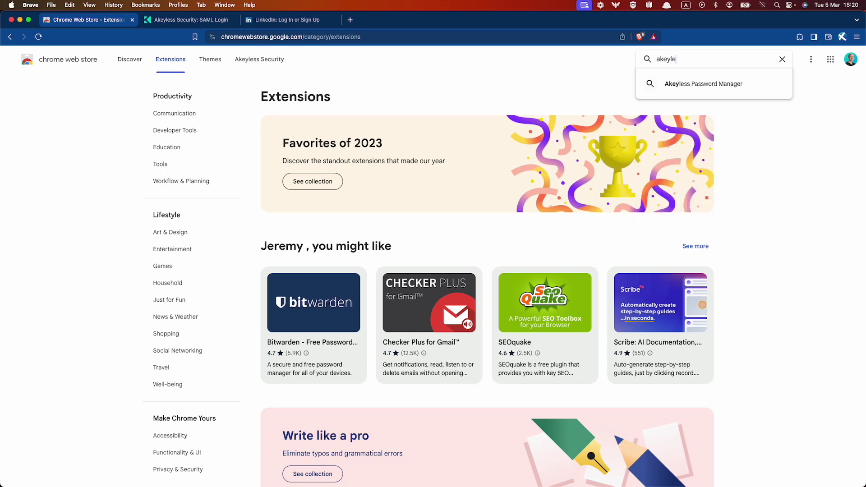
# Step: Install the Akeyless Password Manager extension from the Chrome Web Store
pyautogui.click(704, 83)
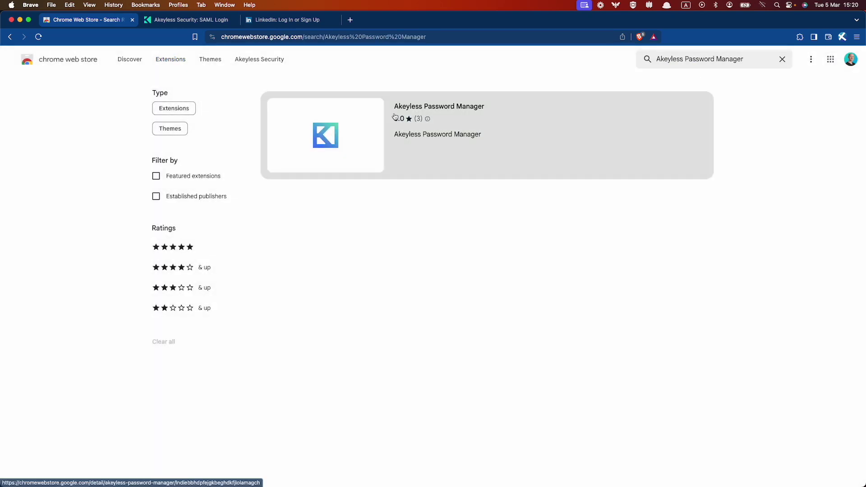
pyautogui.click(509, 118)
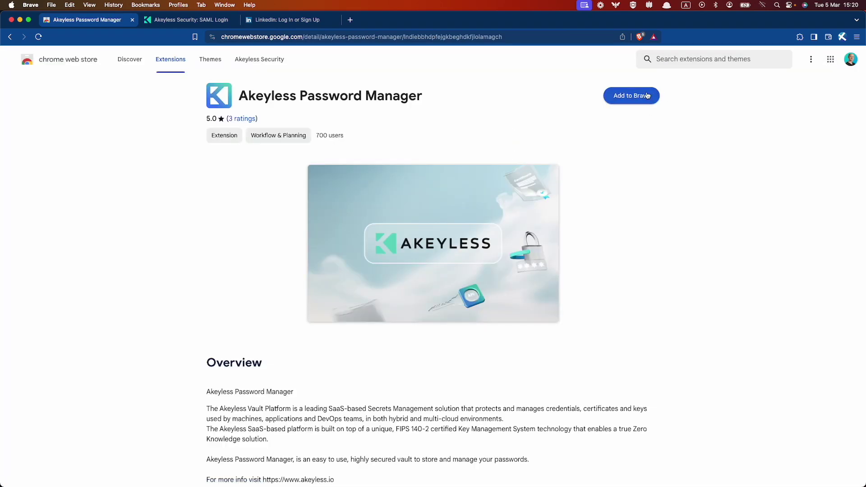
pyautogui.click(636, 95)
pyautogui.click(497, 293)
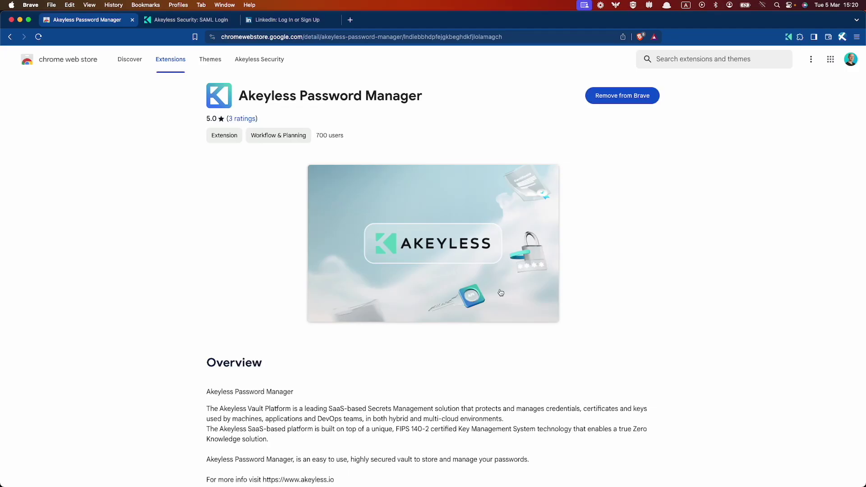
# Step: Pin the Akeyless extension to the browser toolbar
pyautogui.click(799, 36)
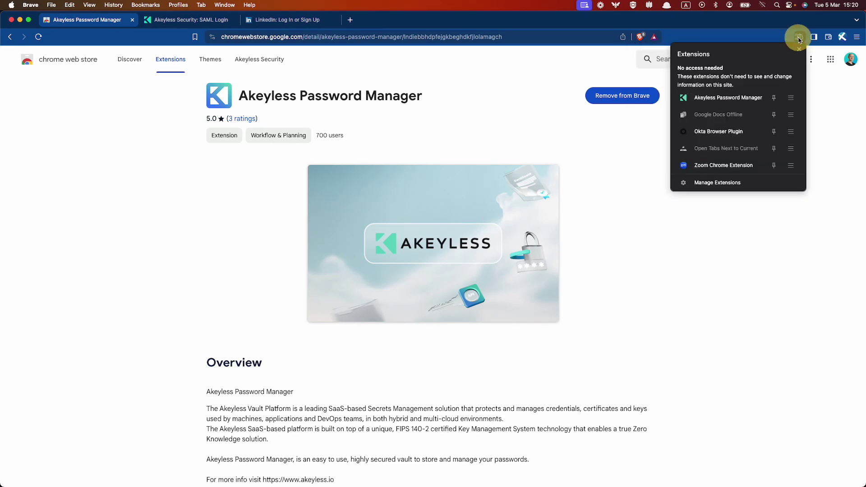
pyautogui.click(773, 97)
pyautogui.click(782, 215)
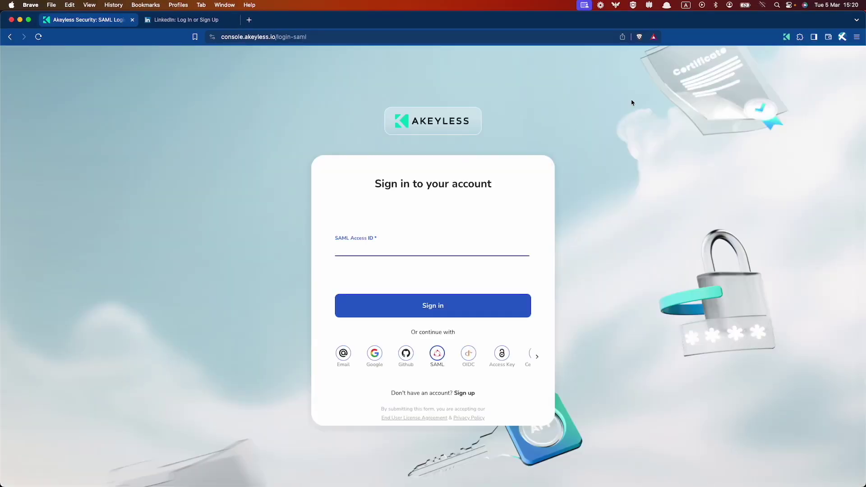
# Step: Sign in to the Akeyless extension via SAML using the Okta account password
pyautogui.click(786, 37)
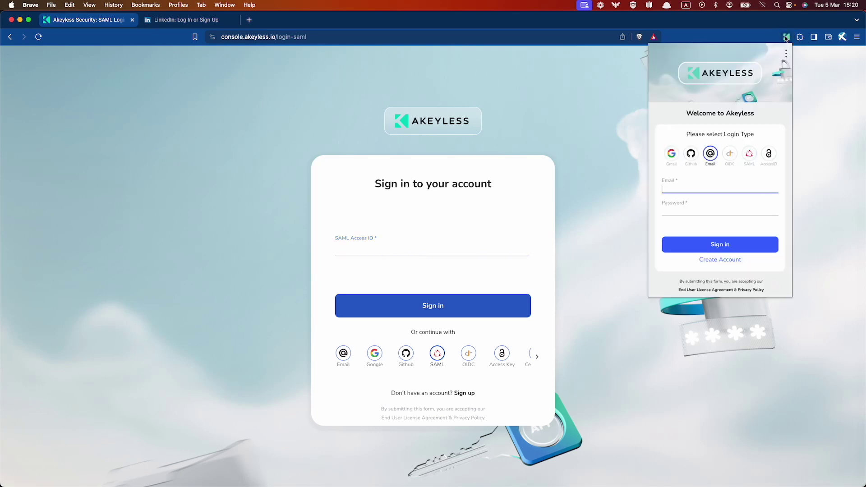
pyautogui.click(749, 154)
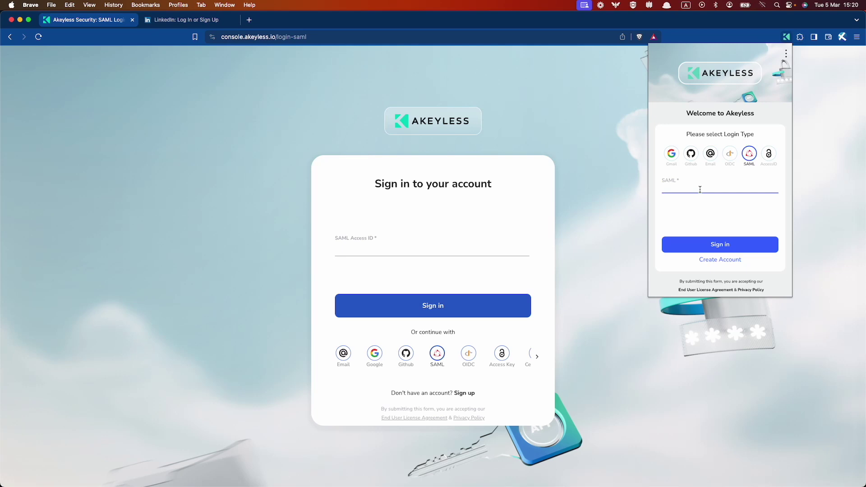
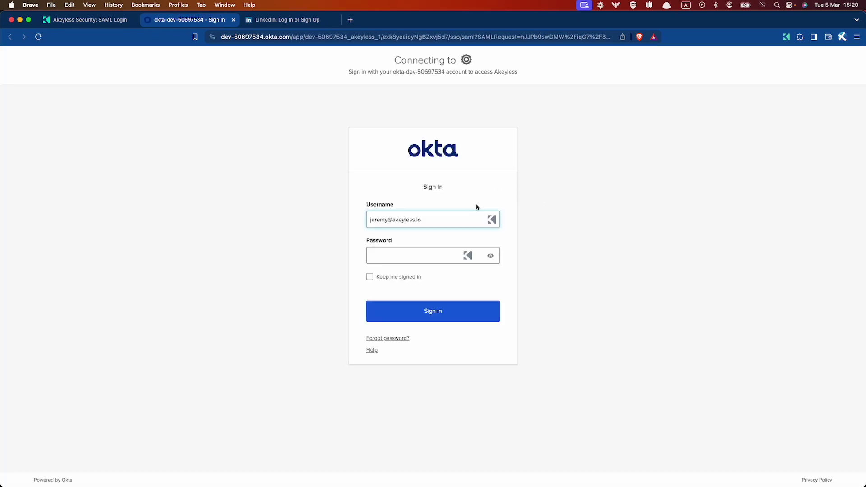
pyautogui.click(419, 256)
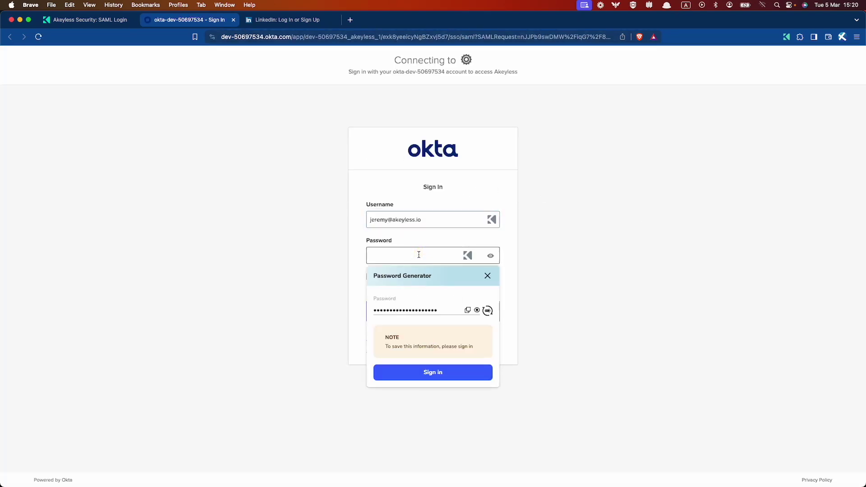
pyautogui.write('********')
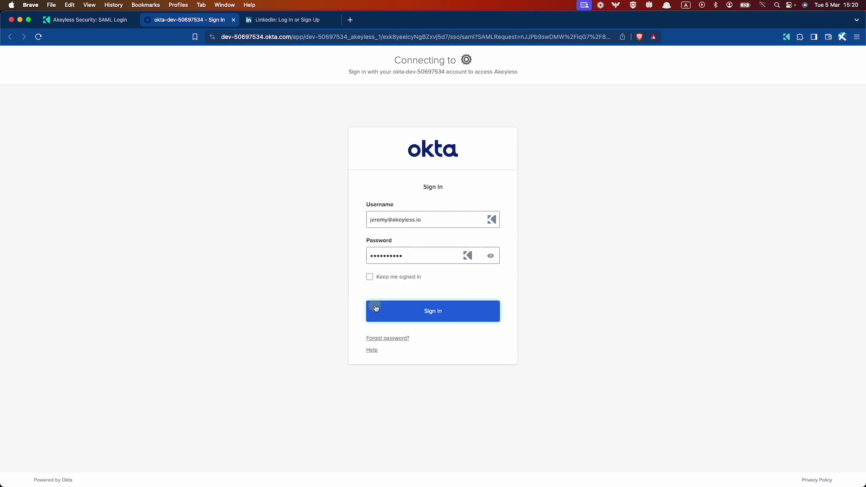
pyautogui.click(391, 308)
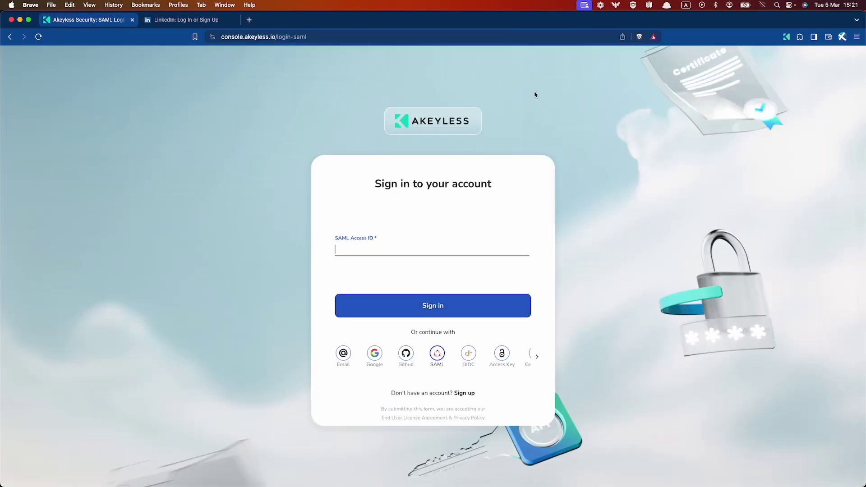
pyautogui.click(786, 37)
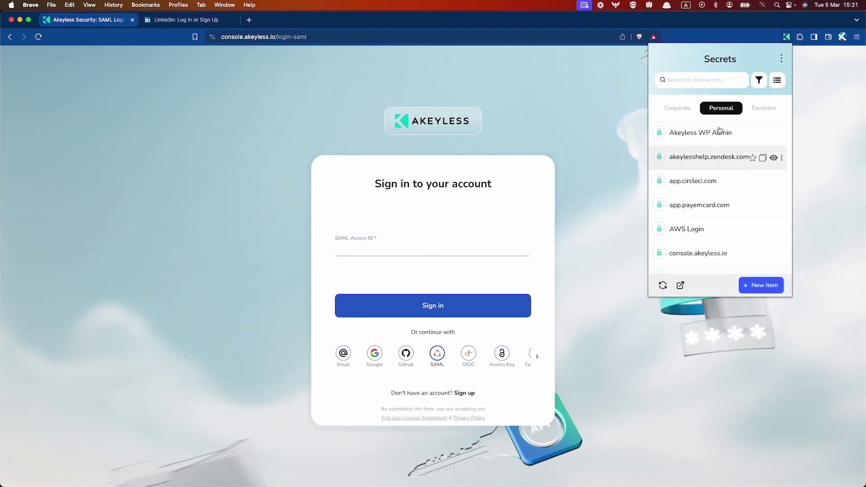
pyautogui.click(682, 111)
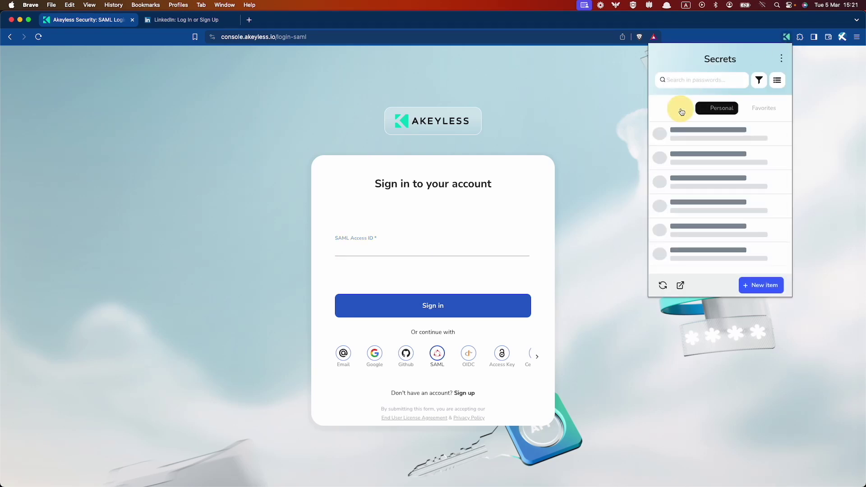
pyautogui.click(725, 110)
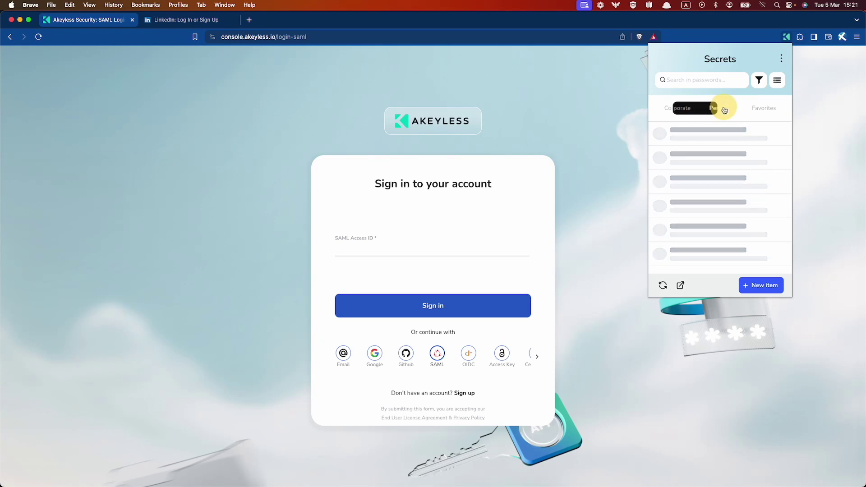
pyautogui.click(762, 111)
pyautogui.click(718, 109)
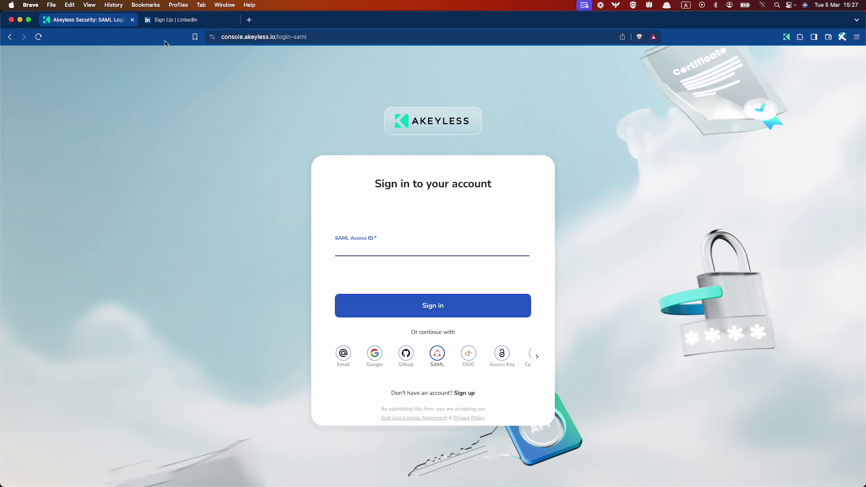
# Step: Enter the email on the LinkedIn sign-up form and begin saving the login to Akeyless
pyautogui.click(174, 20)
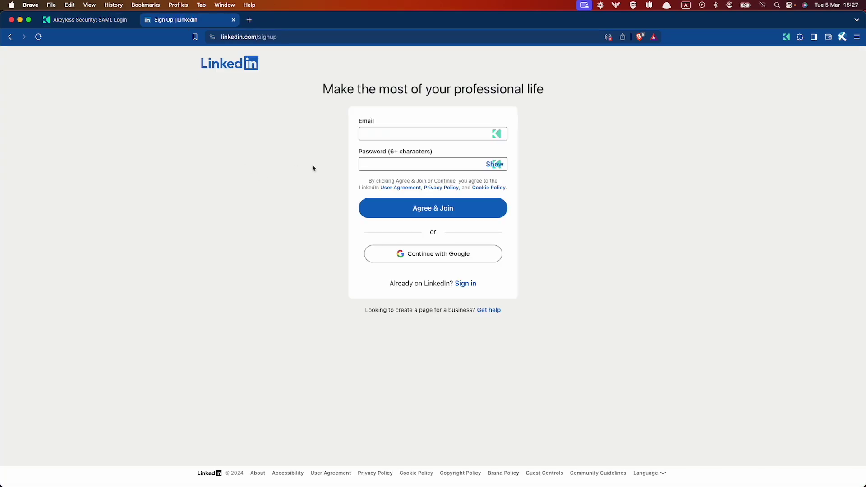
pyautogui.click(372, 131)
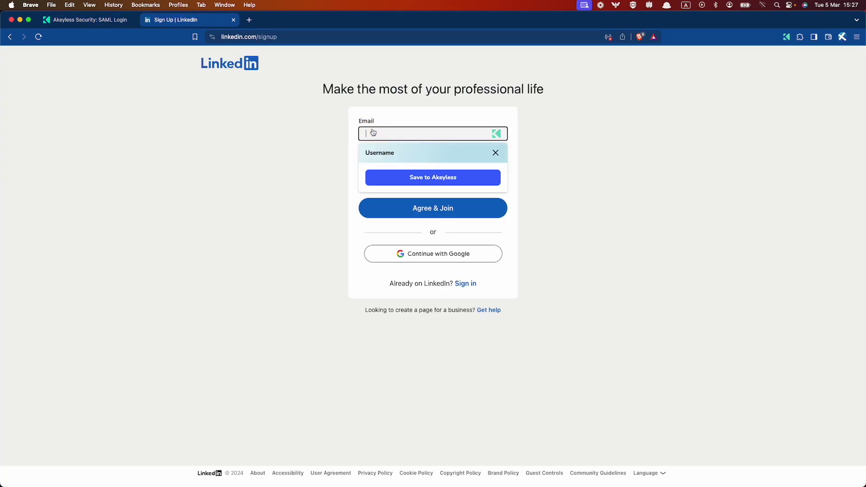
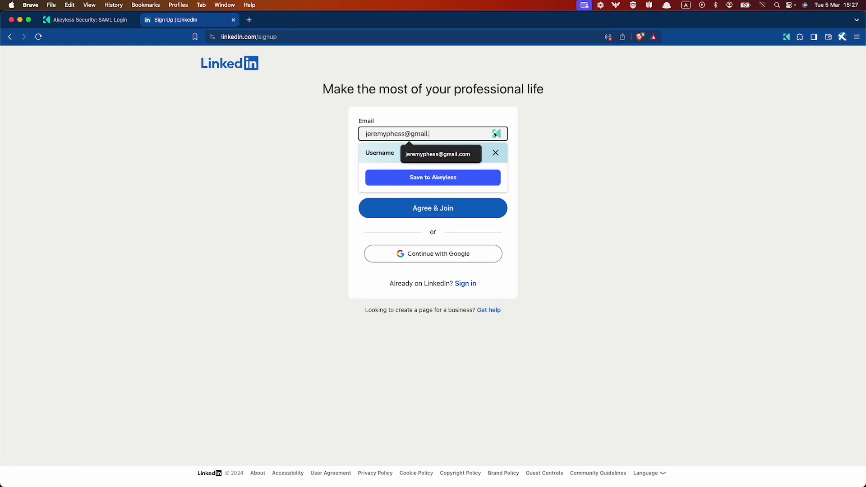
pyautogui.click(457, 102)
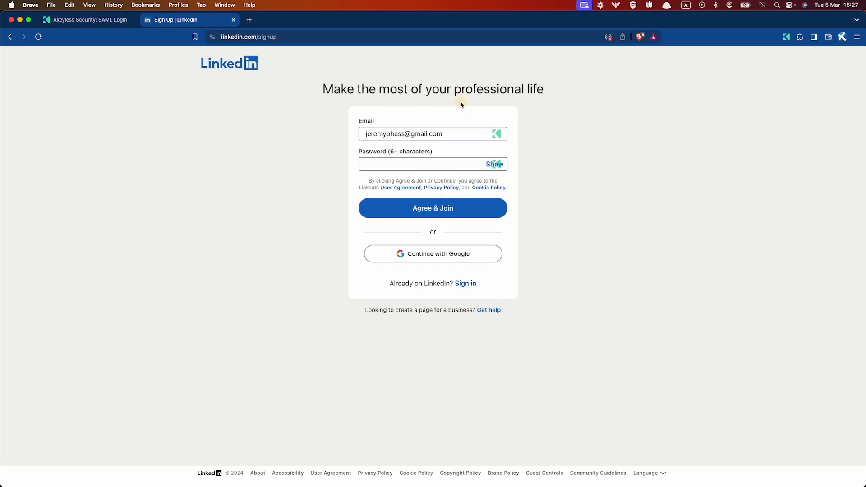
pyautogui.click(495, 133)
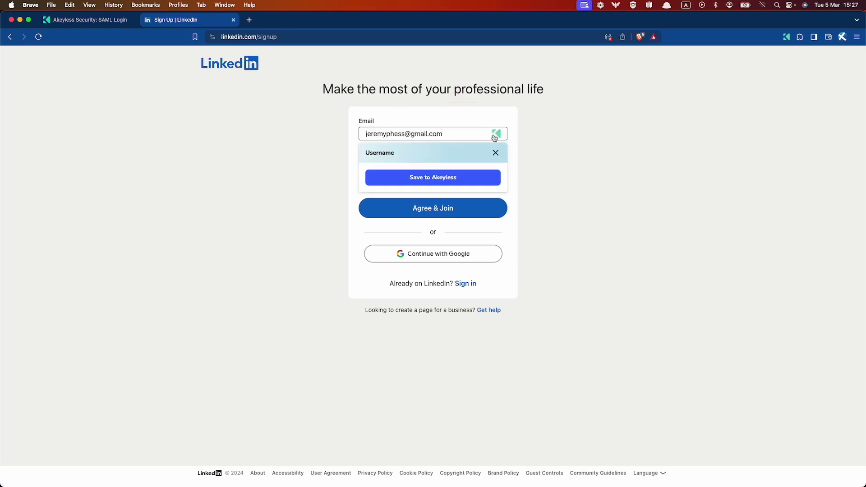
pyautogui.click(431, 178)
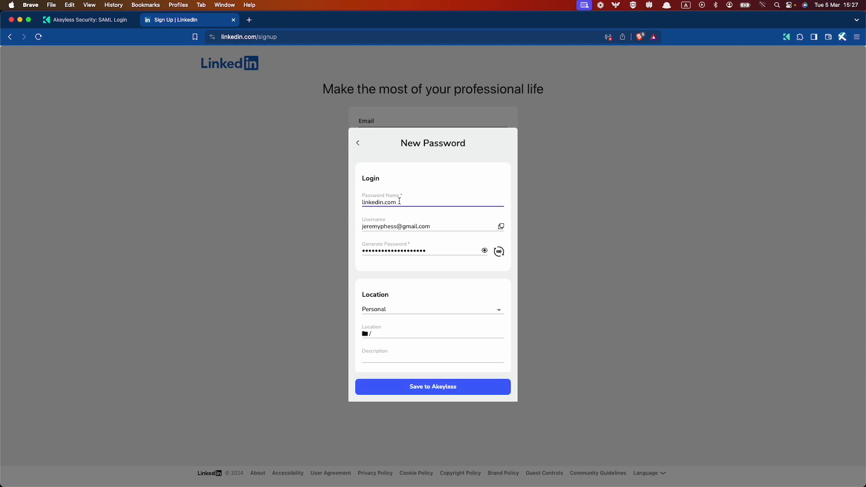
pyautogui.write('LinkedIn')
# Step: Reveal and regenerate a random password, then save it to Akeyless as the LinkedIn login
pyautogui.click(484, 252)
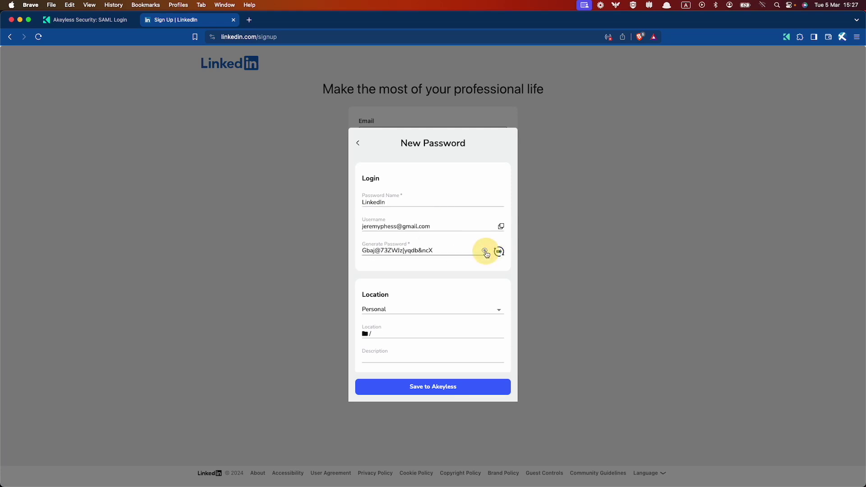
pyautogui.moveTo(403, 250); pyautogui.dragTo(418, 250)
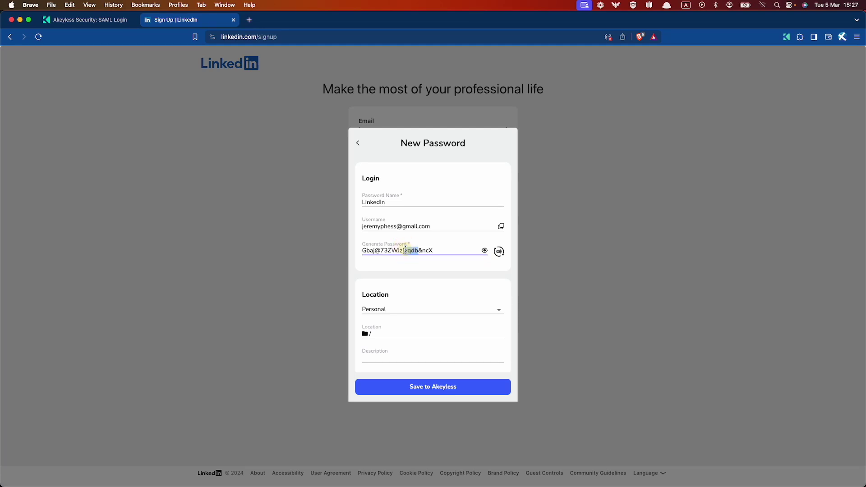
pyautogui.doubleClick(404, 250)
pyautogui.click(498, 250)
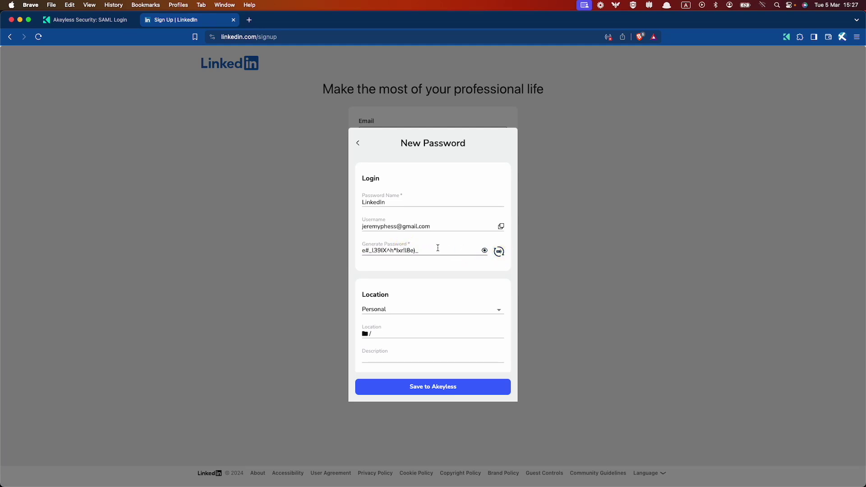
pyautogui.moveTo(426, 251); pyautogui.dragTo(362, 250)
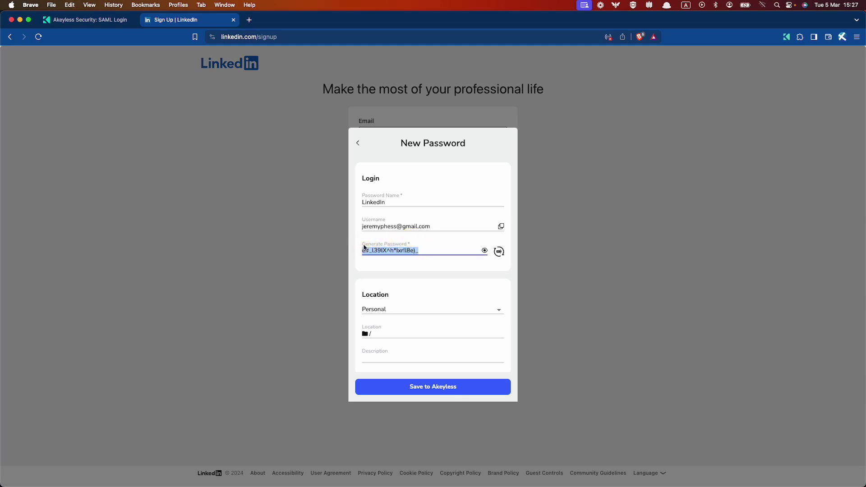
pyautogui.click(411, 298)
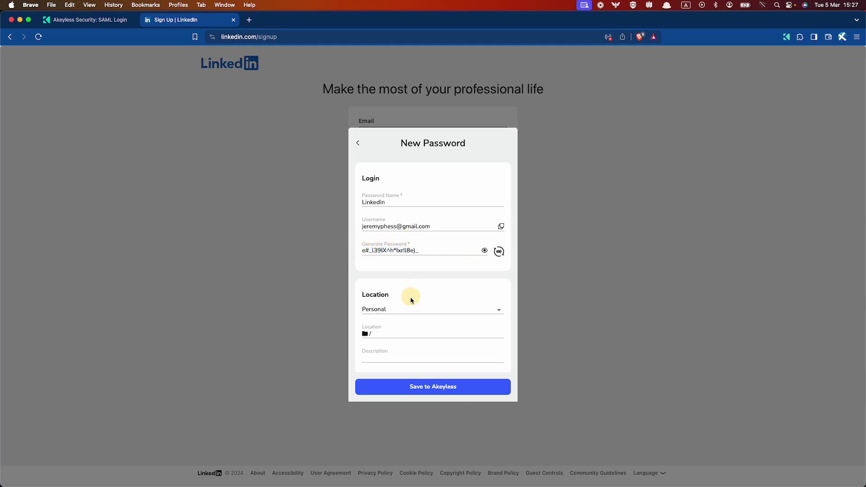
pyautogui.scroll(-5, 418, 332)
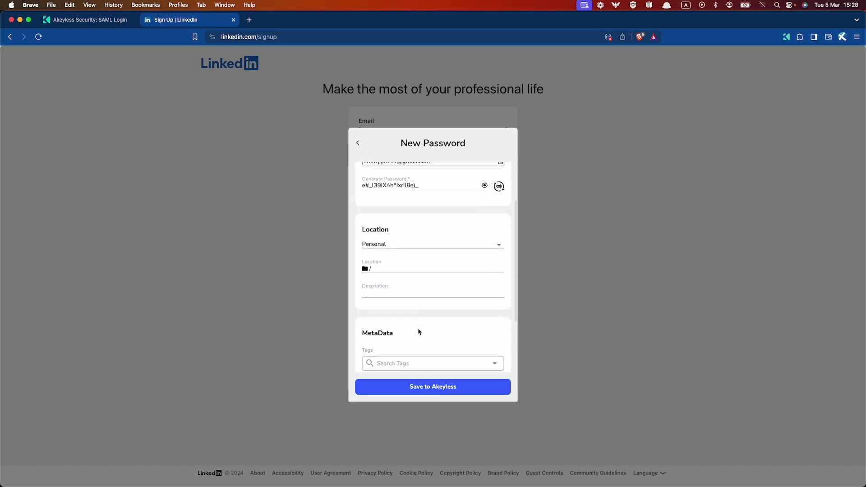
pyautogui.scroll(-3, 418, 331)
pyautogui.scroll(8, 418, 332)
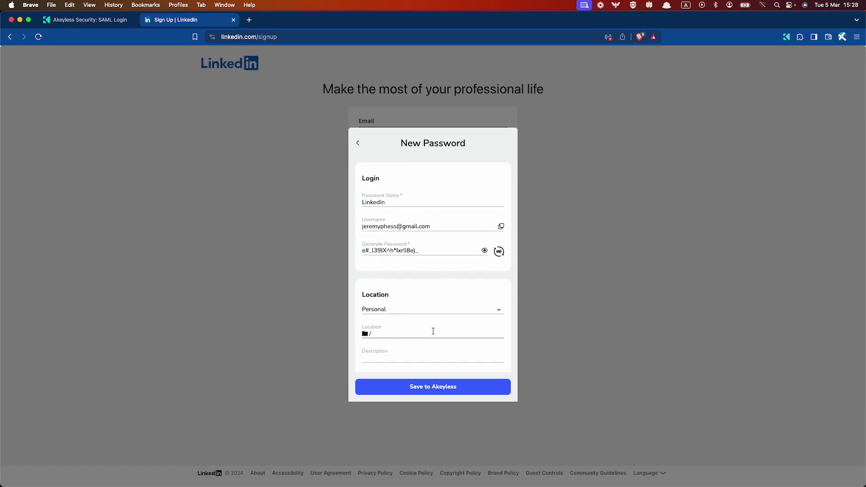
pyautogui.click(432, 386)
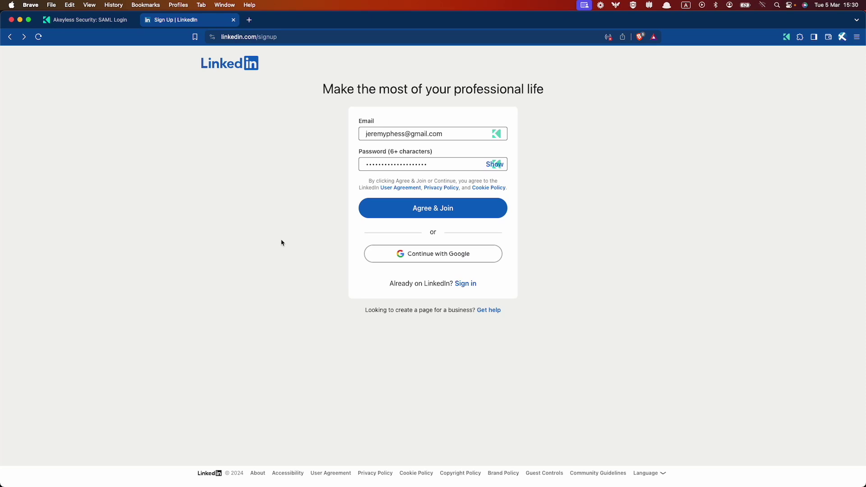
# Step: Let the Akeyless save finish, returning to the filled LinkedIn sign-up form
pyautogui.click(245, 37)
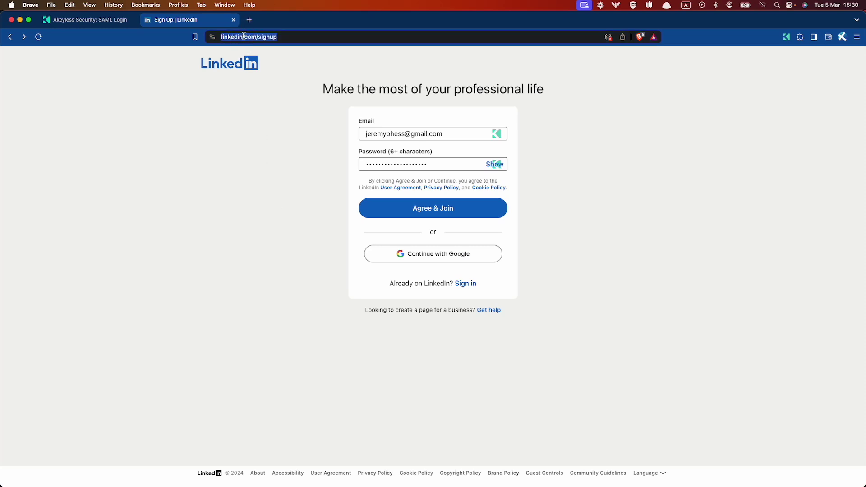
pyautogui.write('linkedin.com')
# Step: Go to linkedin.com and sign in with the Akeyless-autofilled saved password
pyautogui.press('Return')
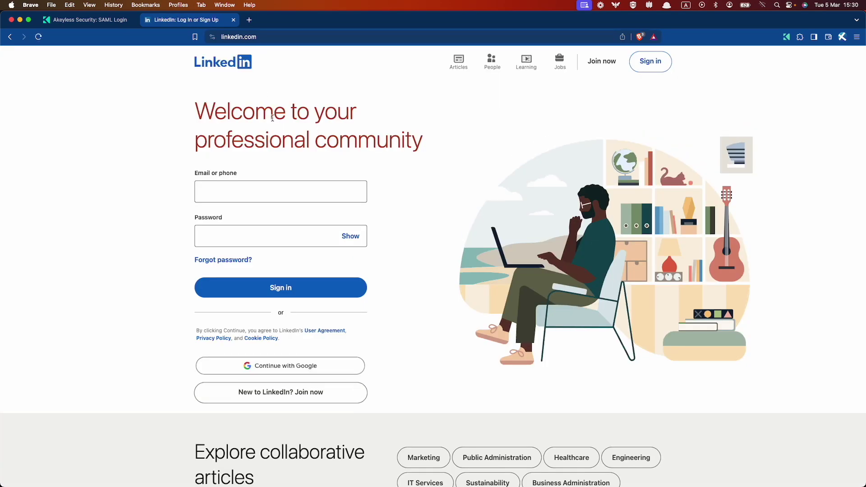
pyautogui.click(650, 61)
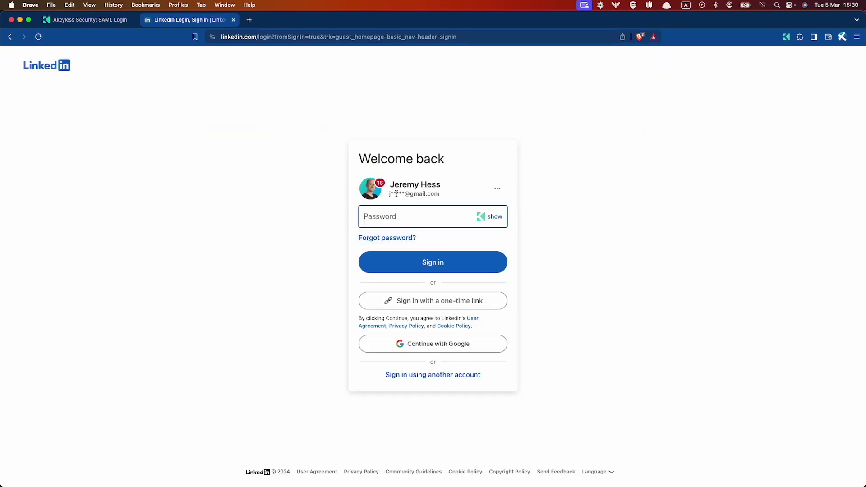
pyautogui.click(480, 216)
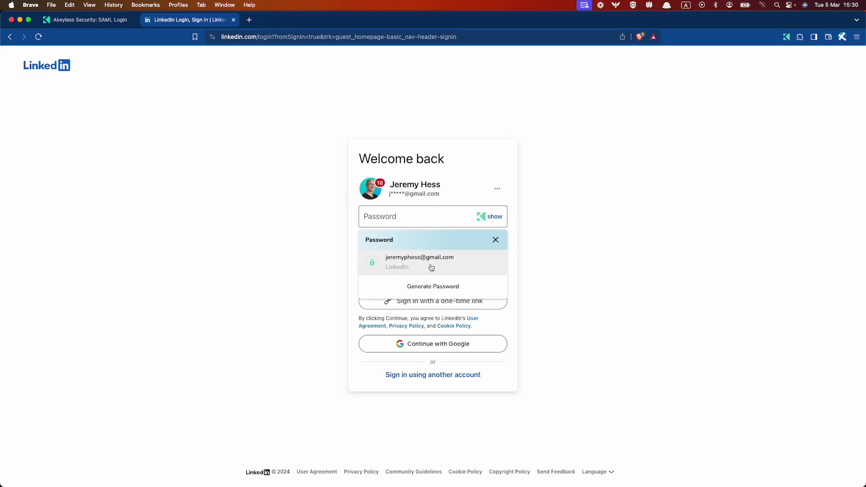
pyautogui.click(431, 267)
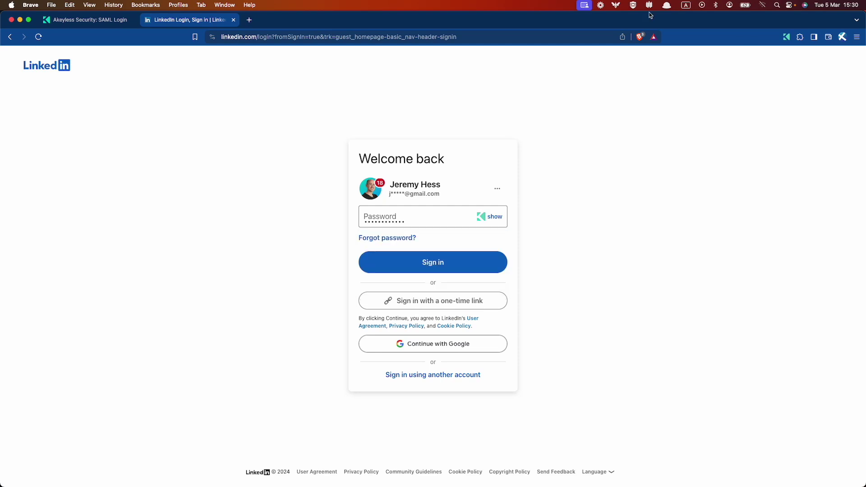
pyautogui.click(434, 269)
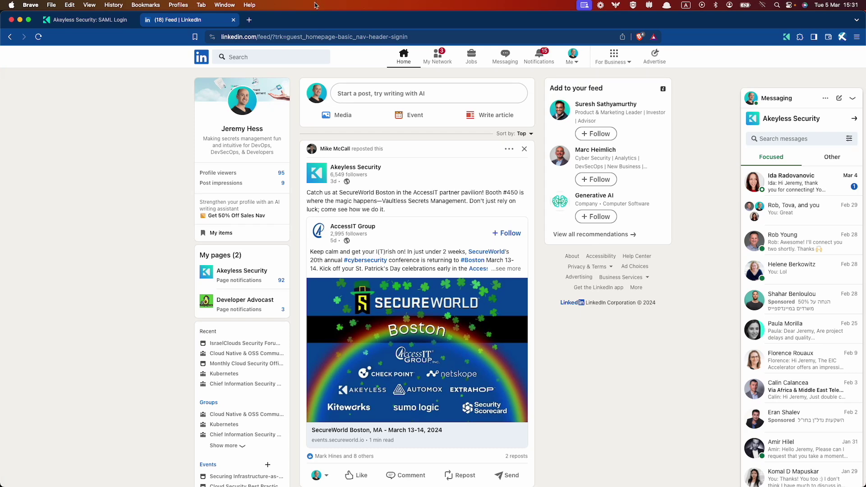
# Step: Search Akeyless secrets for 'linke' and choose Share on the LinkedIn item
pyautogui.click(89, 20)
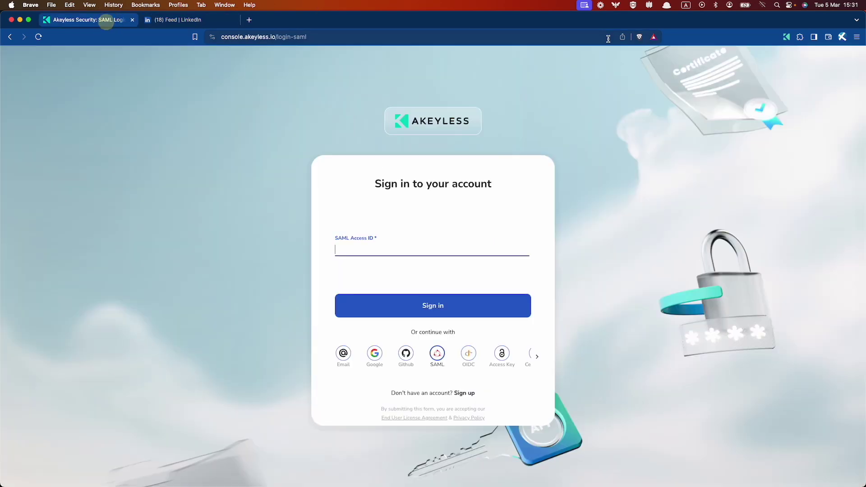
pyautogui.click(784, 36)
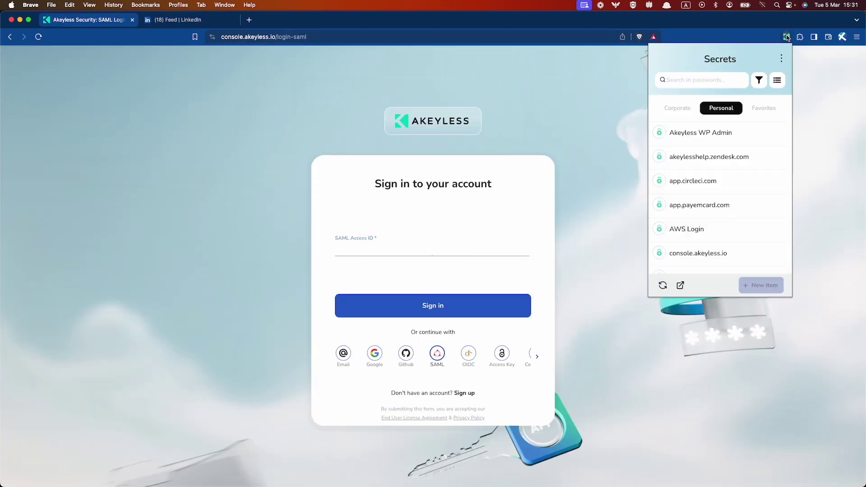
pyautogui.click(709, 81)
pyautogui.write('linke')
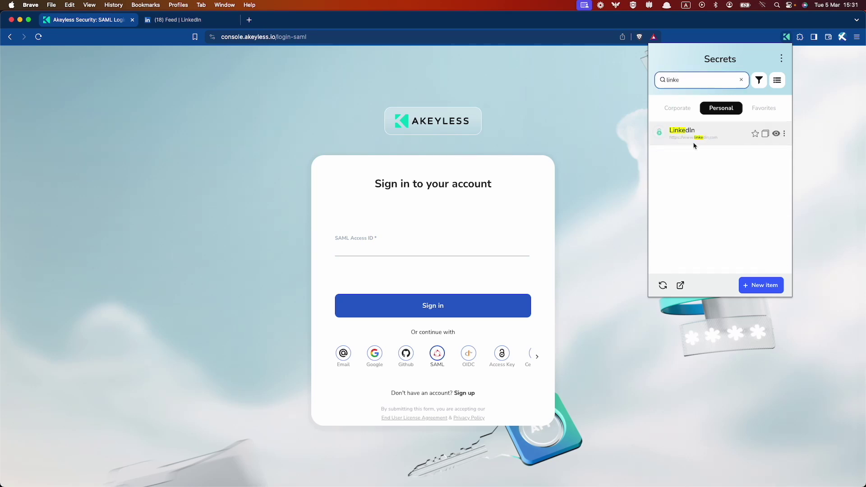
pyautogui.click(783, 134)
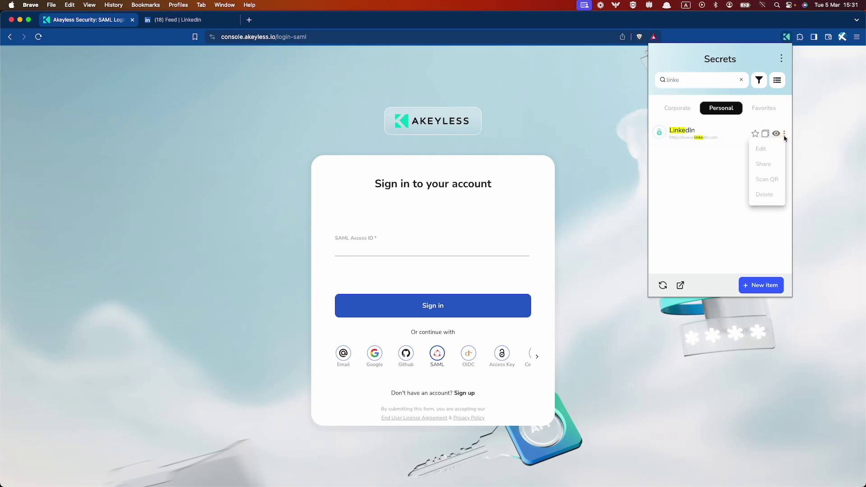
pyautogui.click(764, 164)
# Step: Share the LinkedIn password to the recipient email, valid 1 Hour, one-time view, and generate the link
pyautogui.click(698, 123)
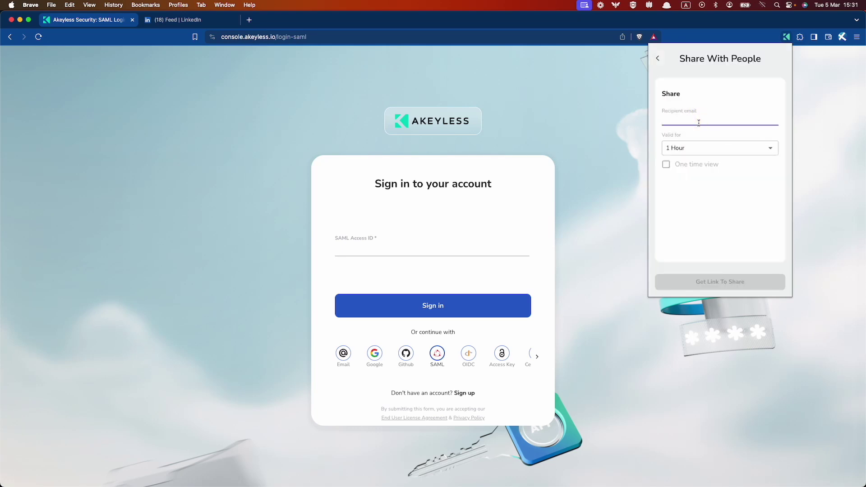
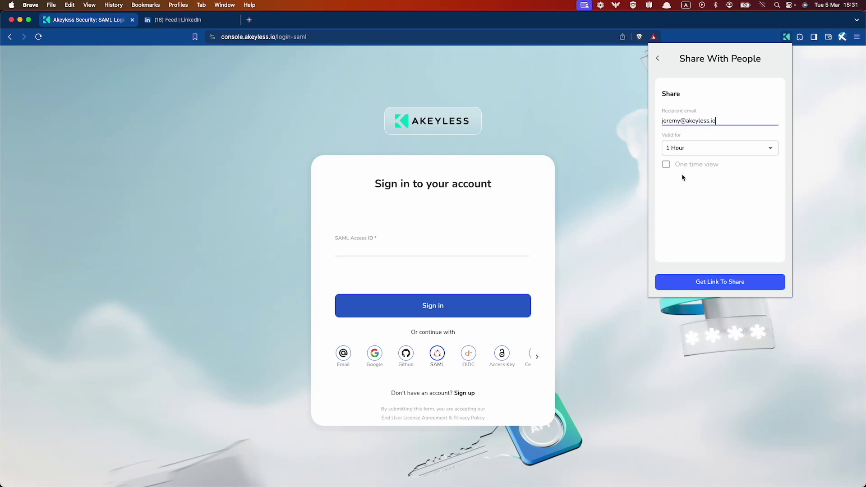
pyautogui.click(675, 147)
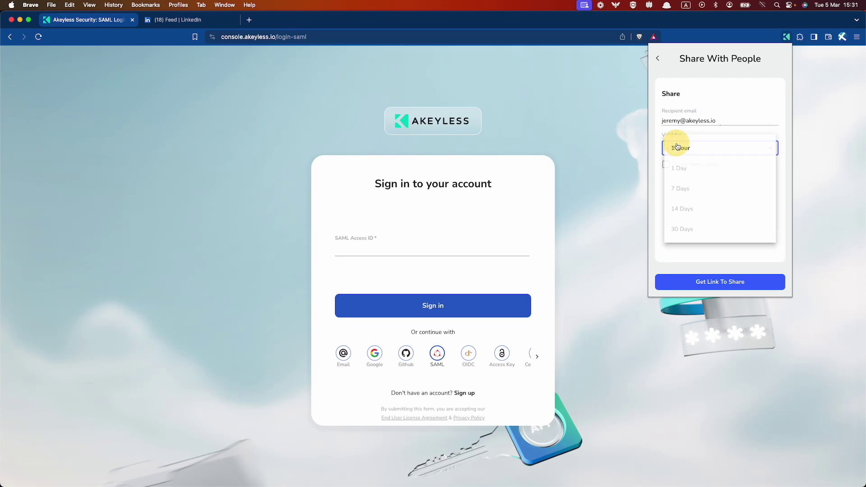
pyautogui.click(695, 250)
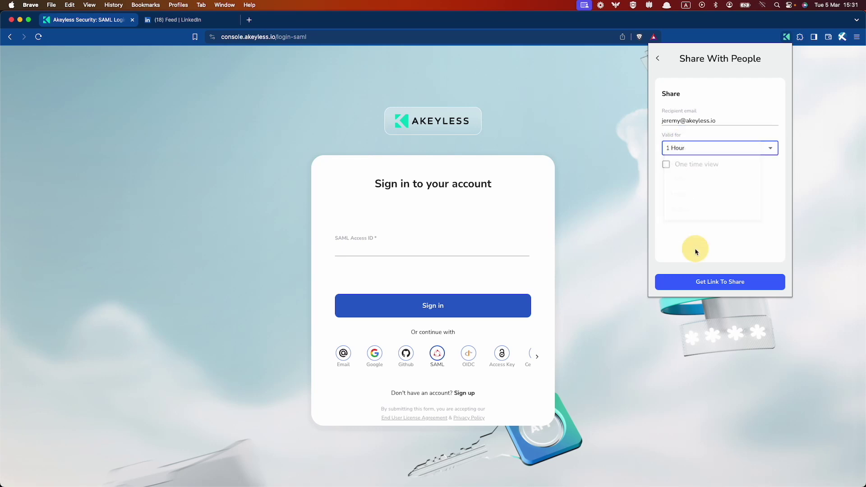
pyautogui.click(666, 164)
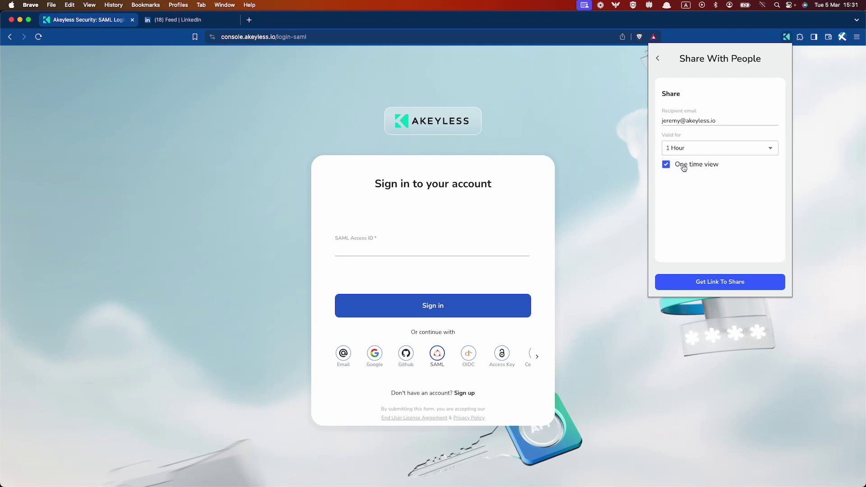
pyautogui.click(713, 282)
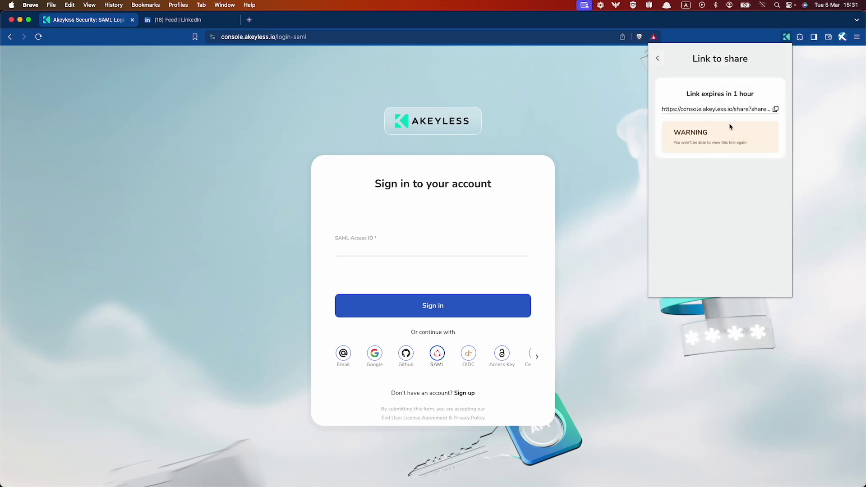
# Step: Copy the generated one-time LinkedIn share link
pyautogui.click(775, 108)
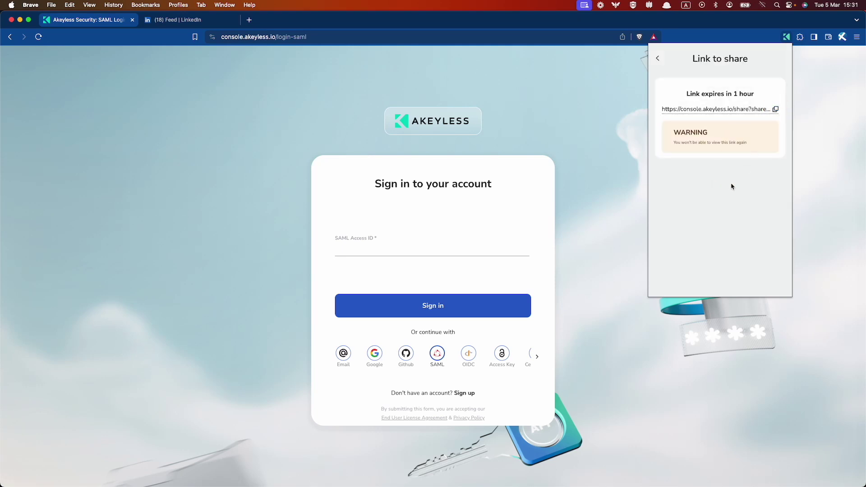